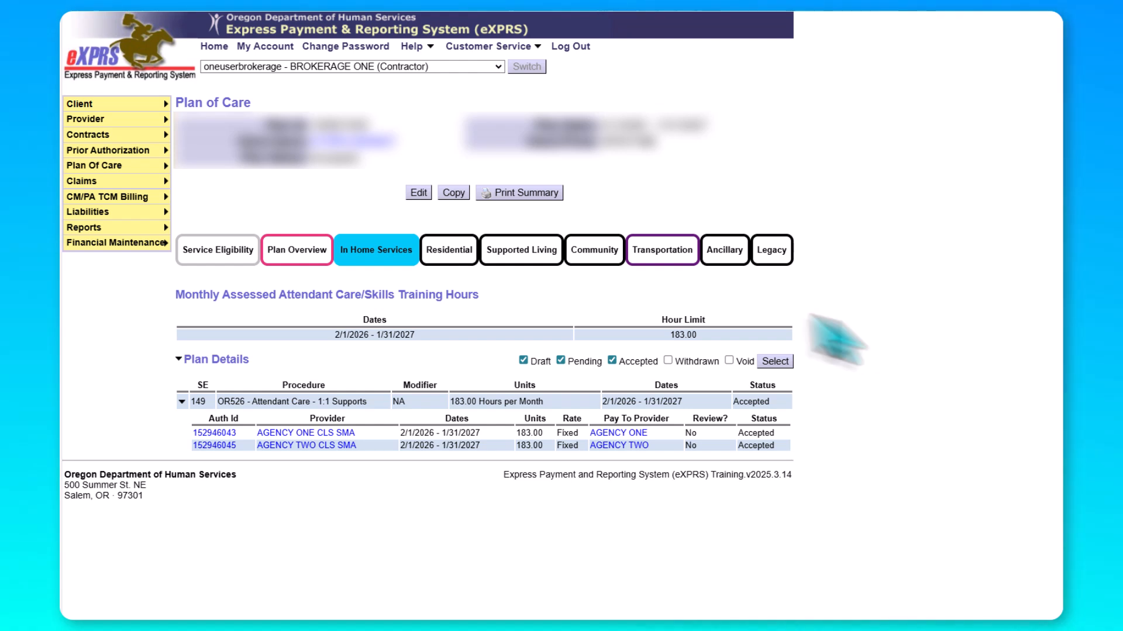
Step: Edit the plan of care and start a plan line with procedure OR526 - Attendant Care, home or comm and modifier ZE - 2:1 Single Provider
click(419, 194)
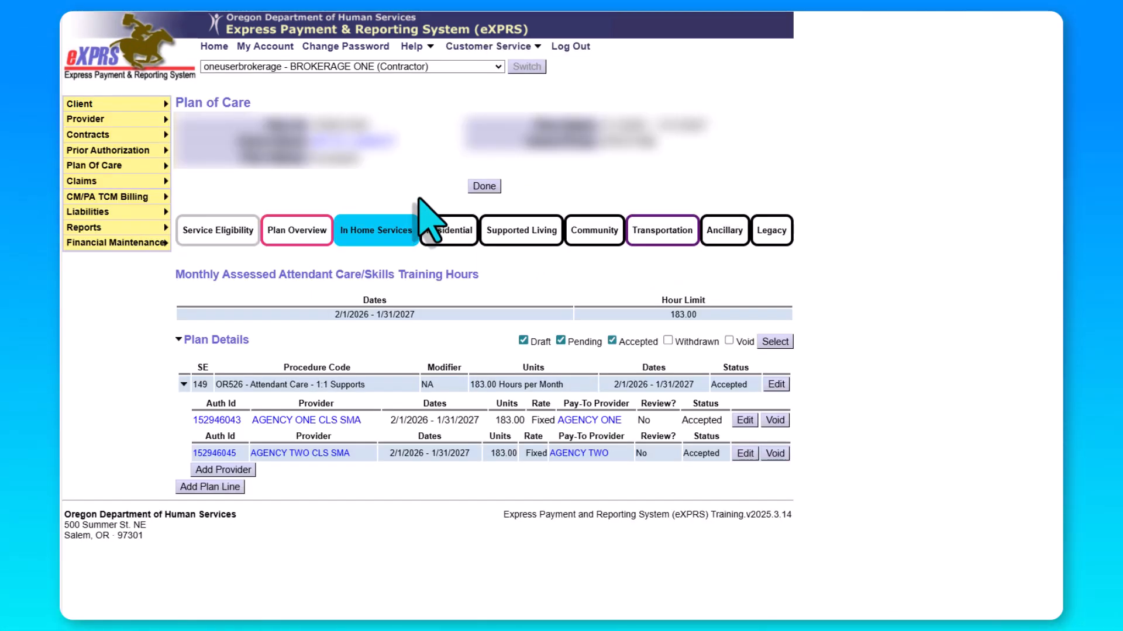
click(233, 488)
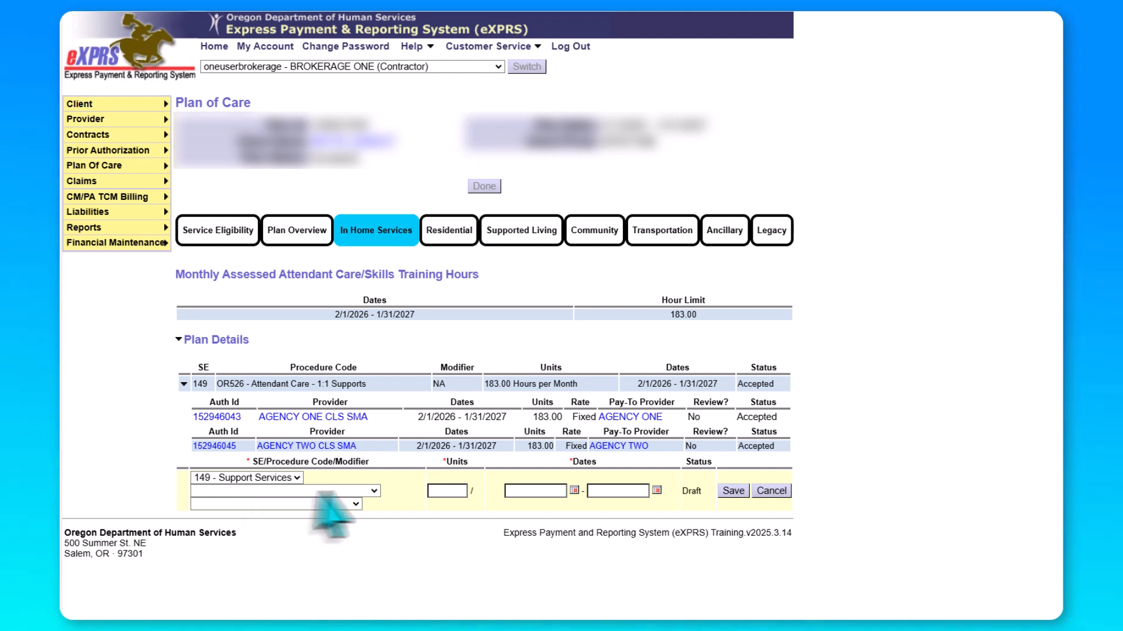
click(373, 491)
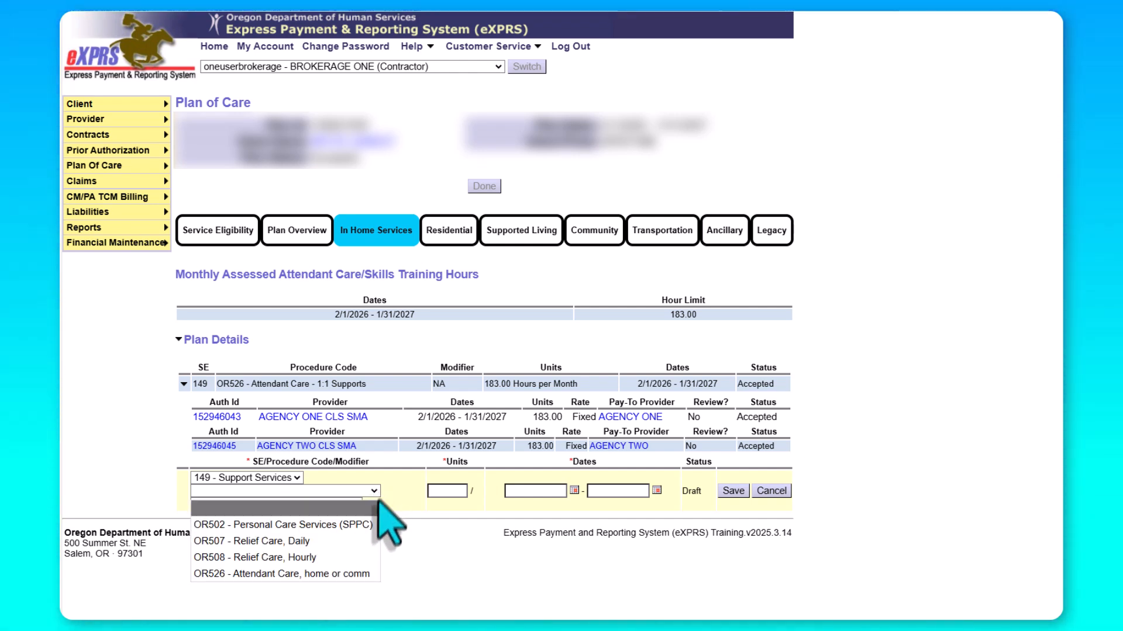
click(366, 574)
click(355, 504)
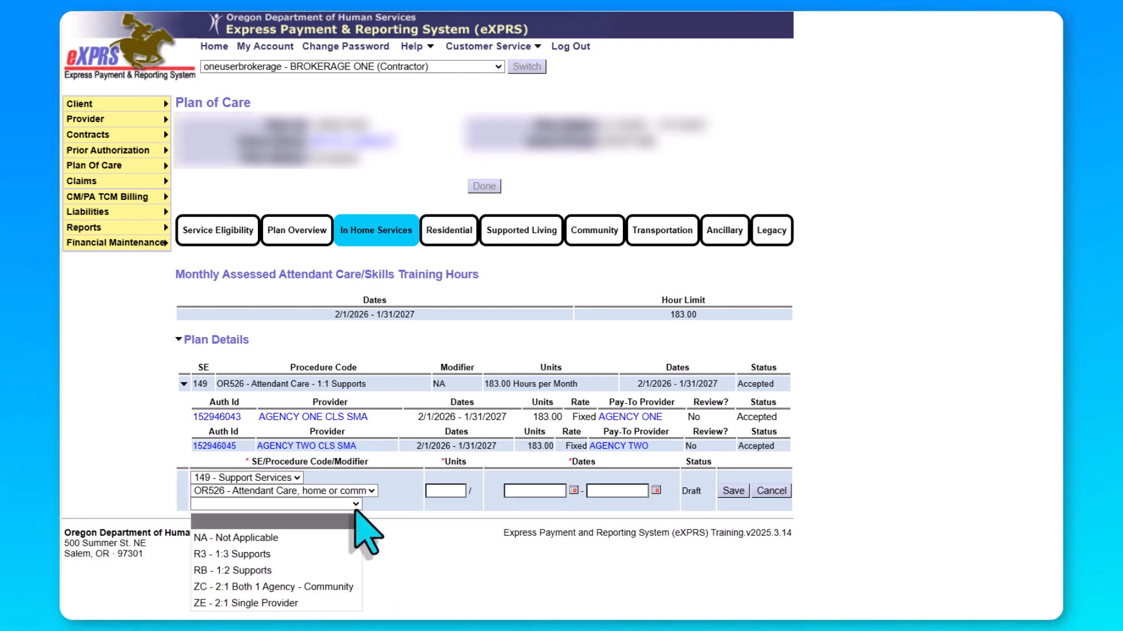
click(354, 604)
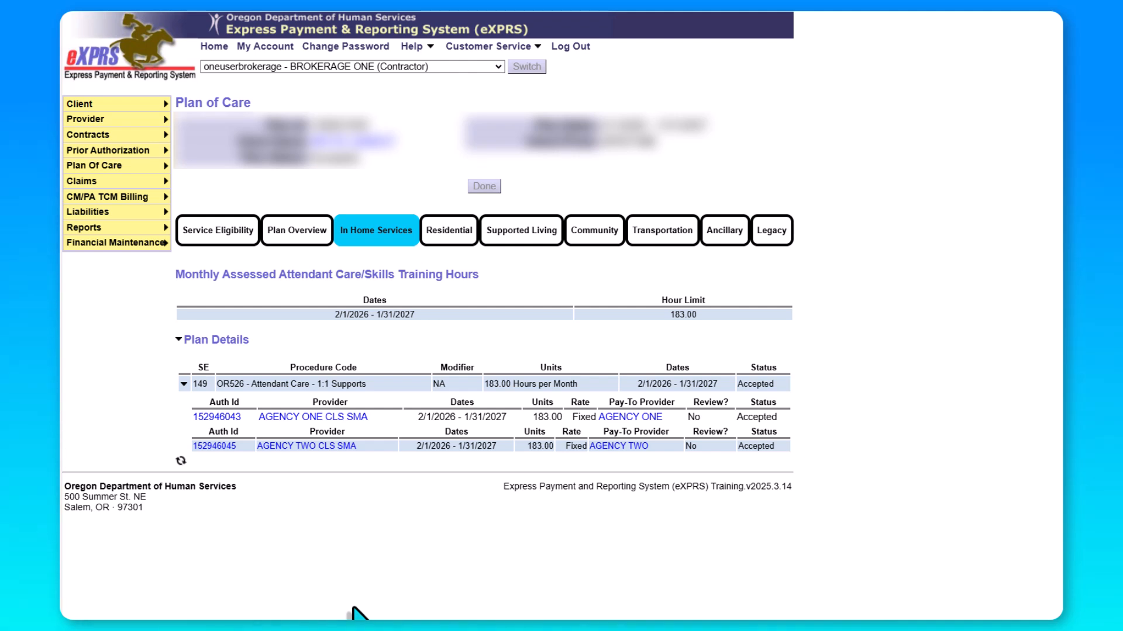
Step: Set the ZE plan line to 60 hours per month for 2/1/2026 to 1/31/2027 and save it
click(413, 494)
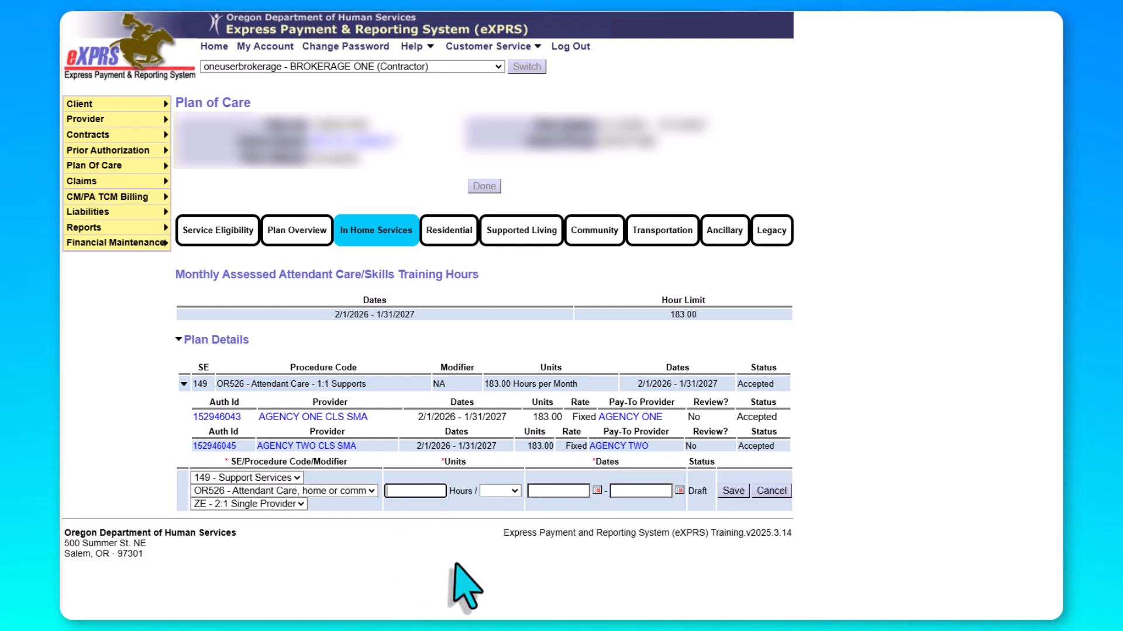
text(60)
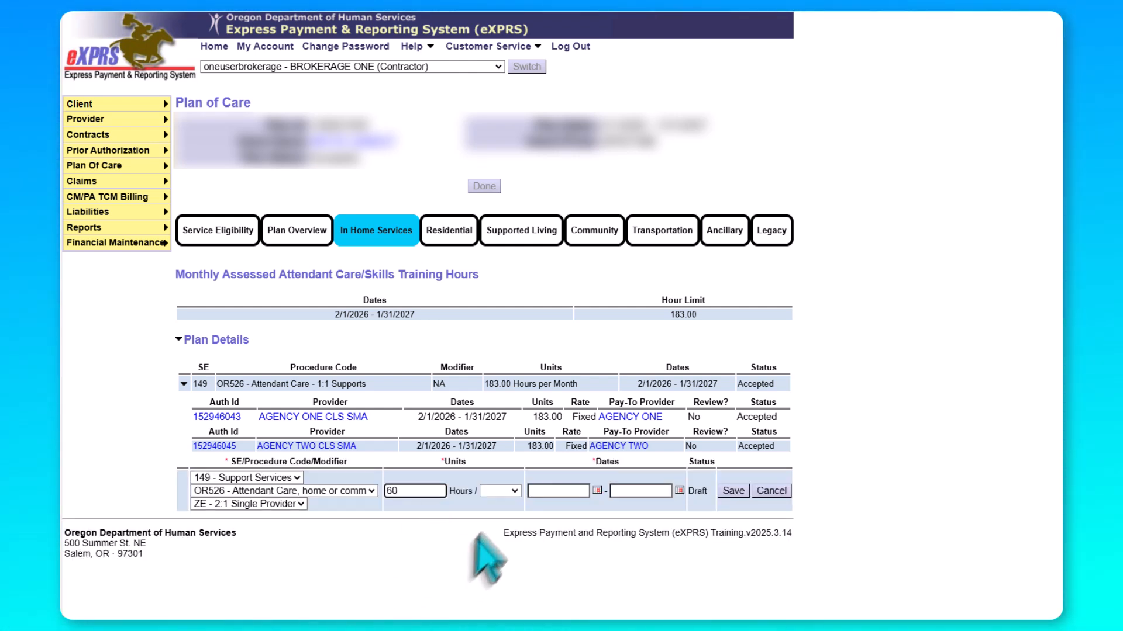
click(510, 493)
click(502, 541)
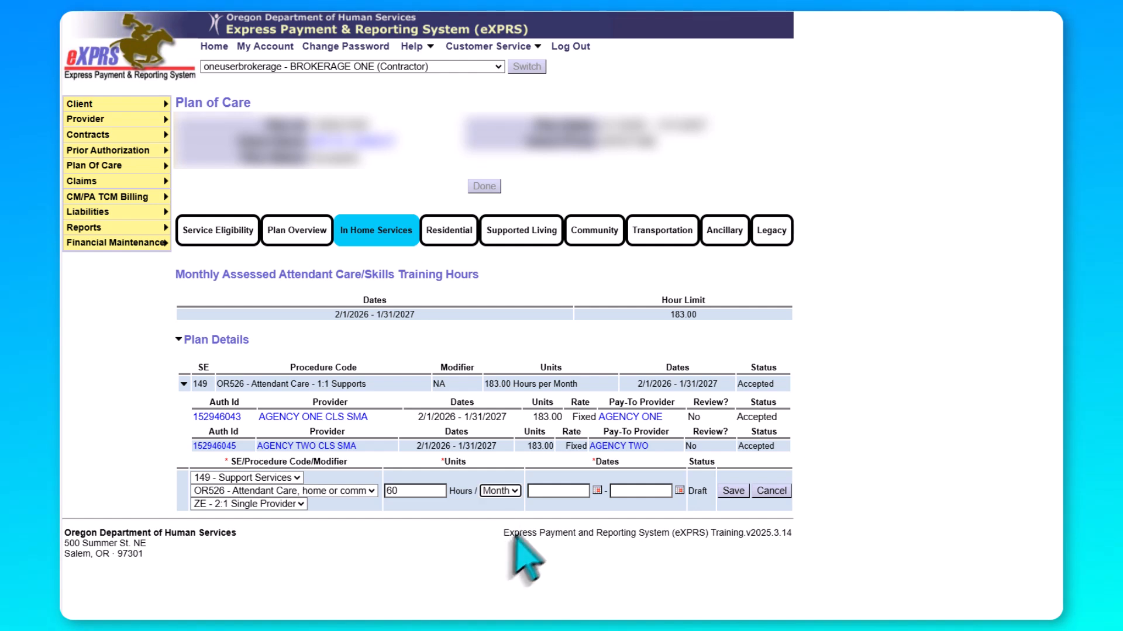
click(578, 491)
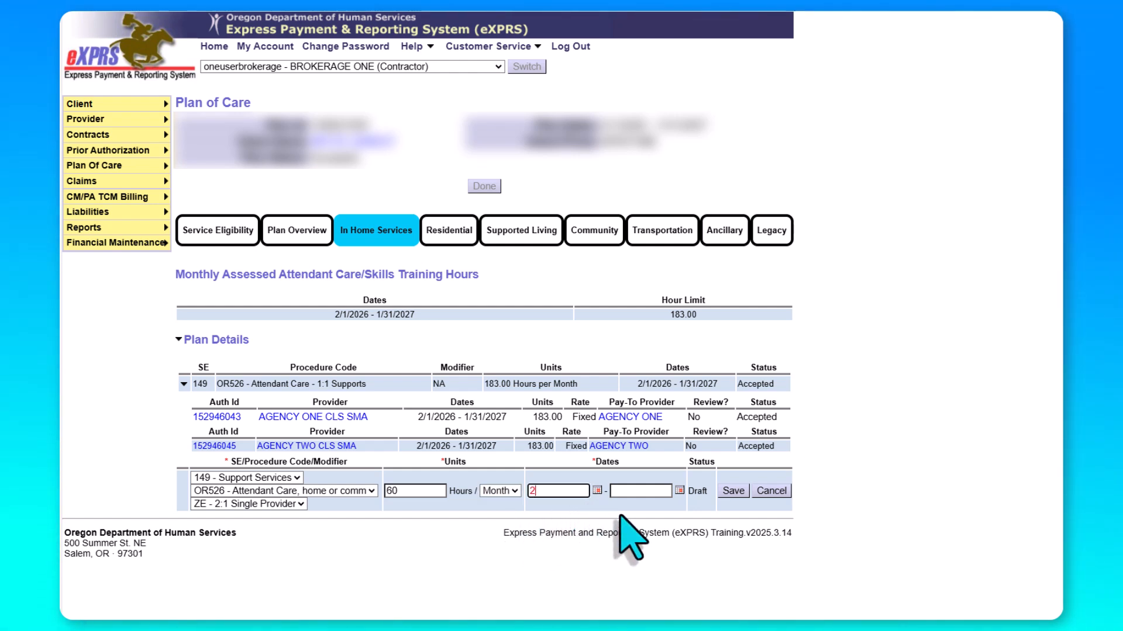
text(2/1/2026)
key(Tab)
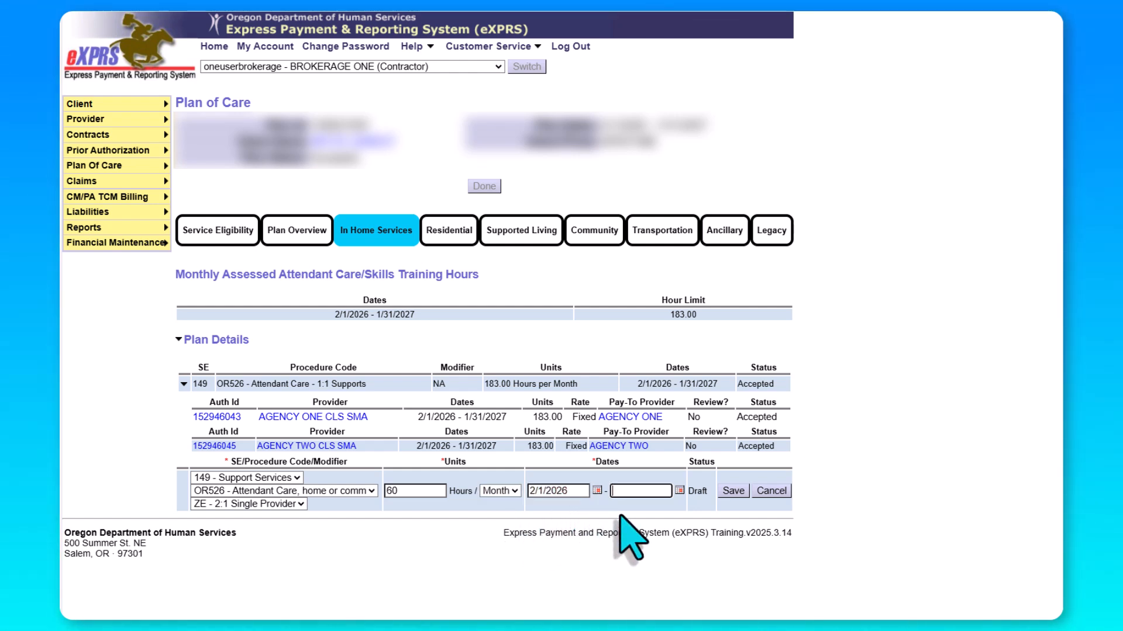
text(1/31/202)
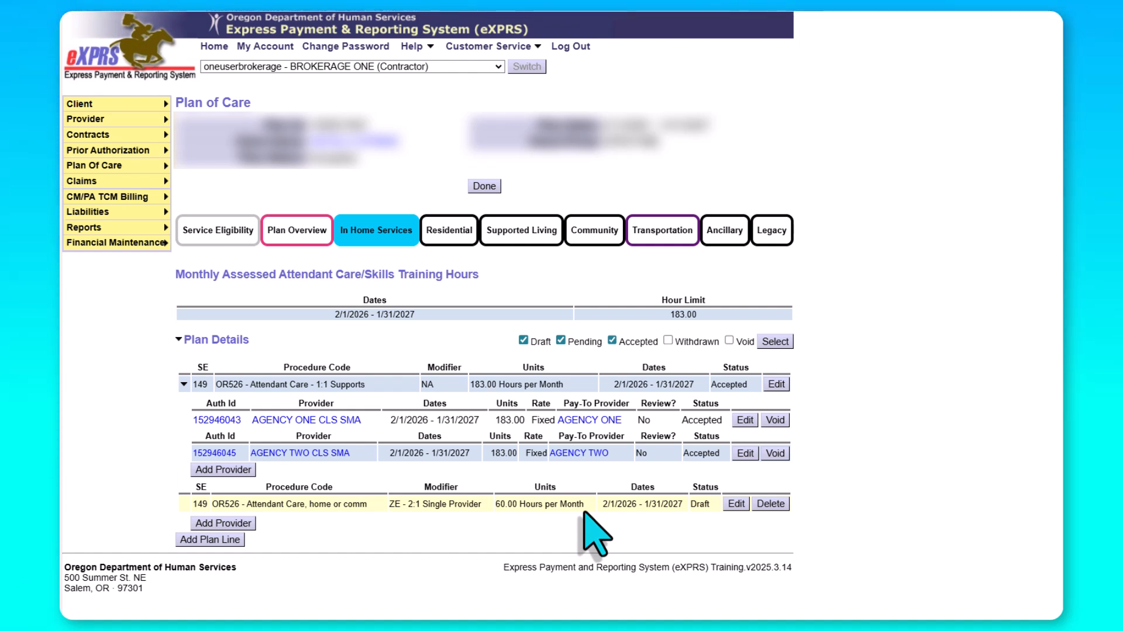
Step: Start a provider entry under the ZE plan line, filter providers by "agency" and choose AGENCY ONE CLS SMA
click(241, 524)
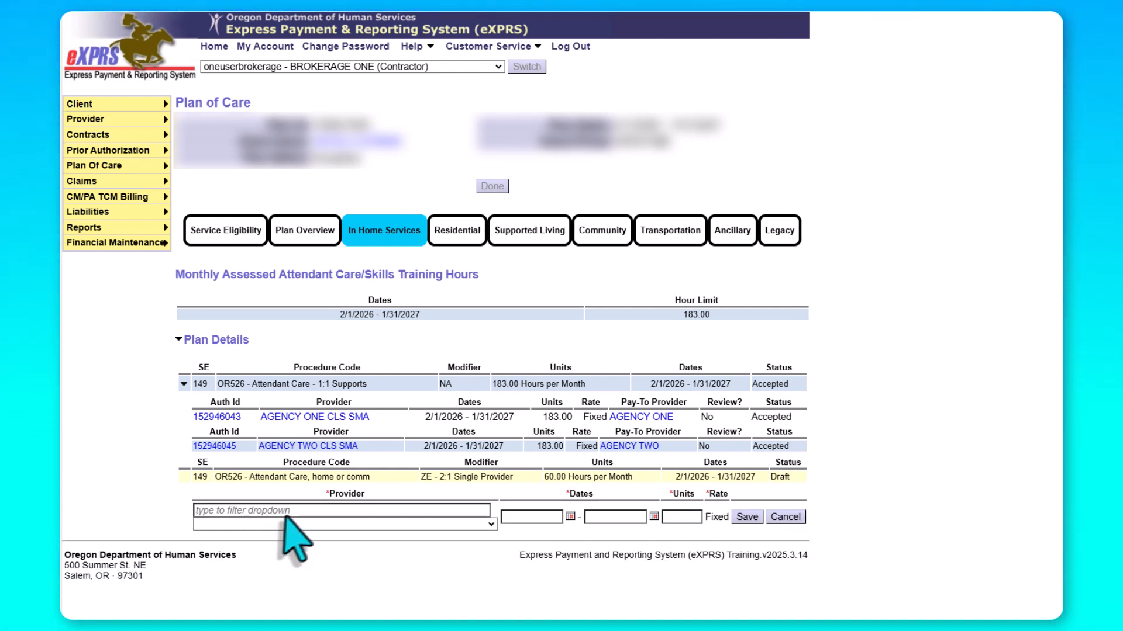
text(agency)
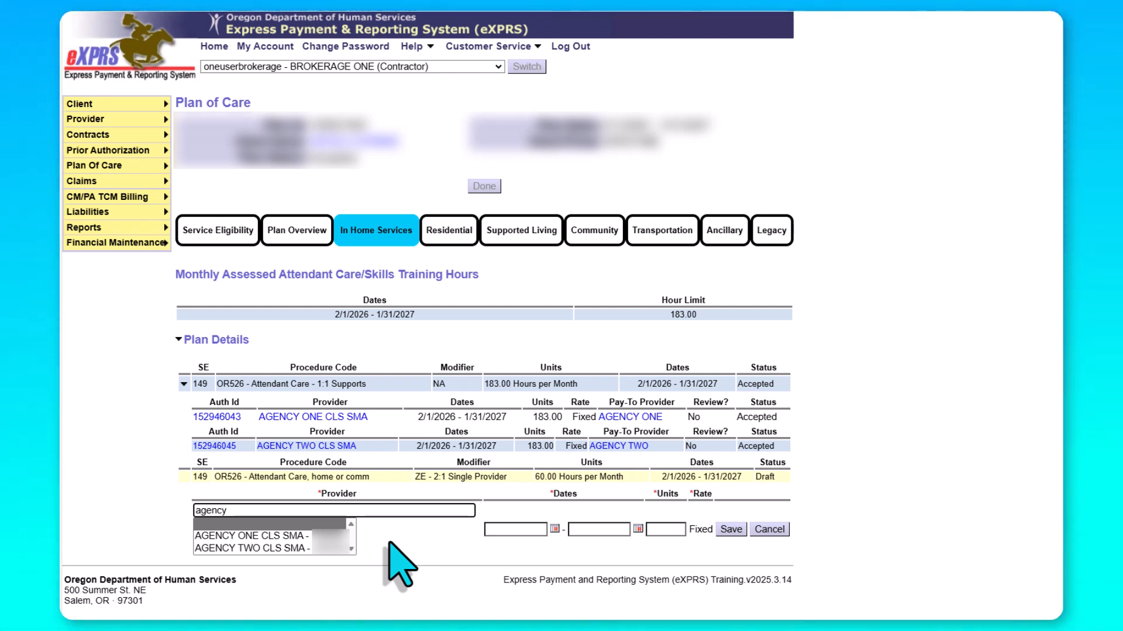
key(Down)
Step: Give the AGENCY ONE CLS SMA entry dates 2/1/2026 to 1/31/2027 and 60 units, and save it
click(500, 530)
text(2/1/)
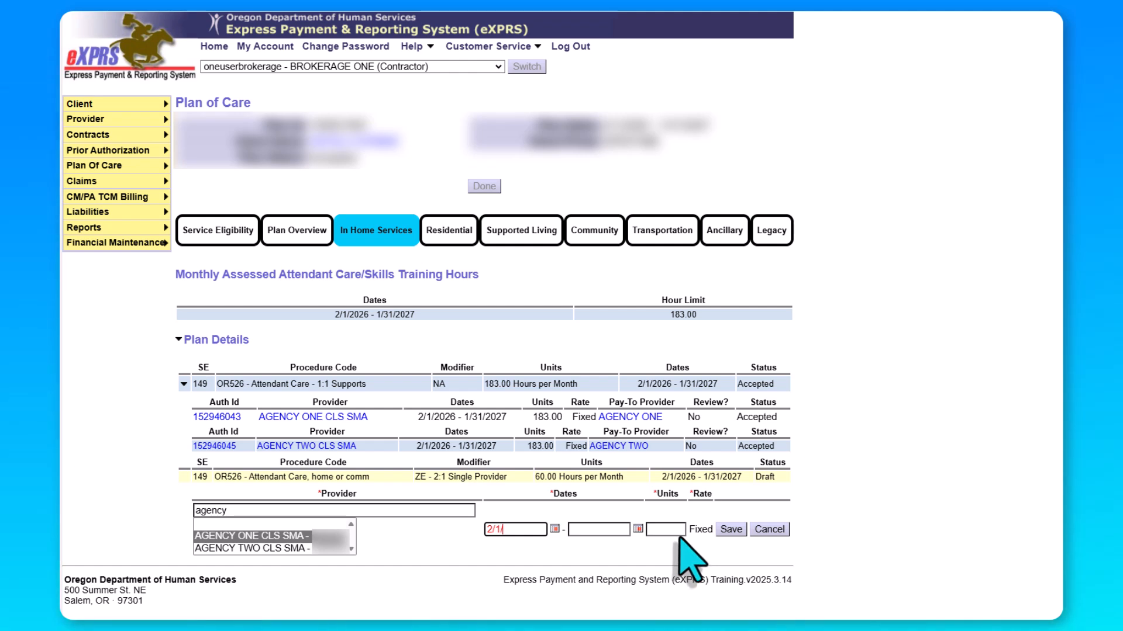
text(2026)
key(Tab)
text(1/31)
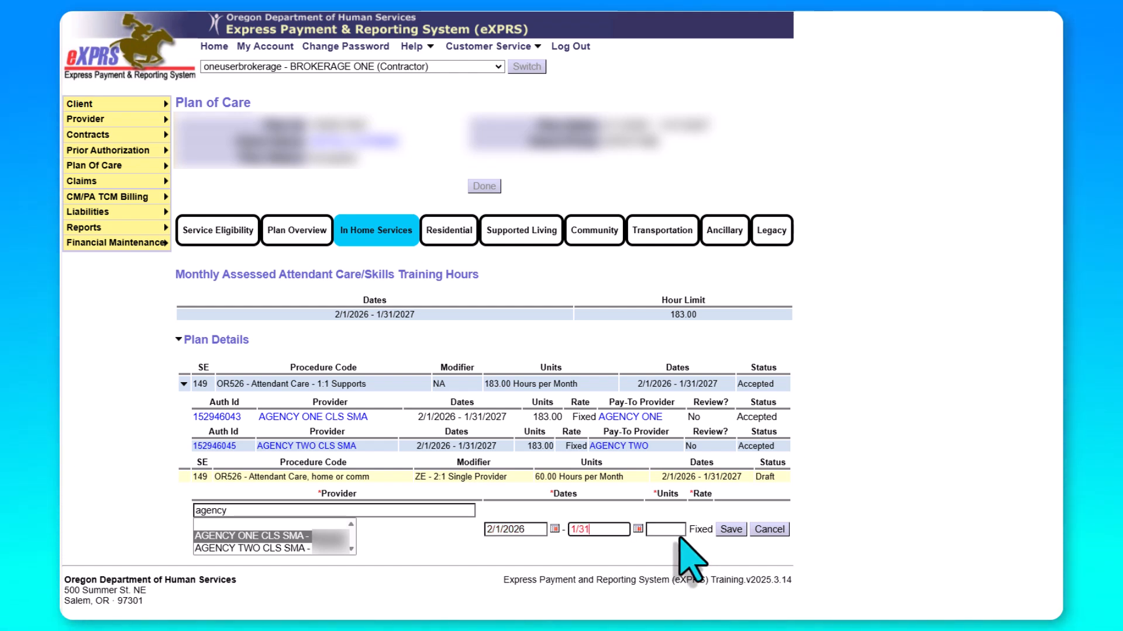
text(/2027)
key(Tab)
text(60)
key(Tab)
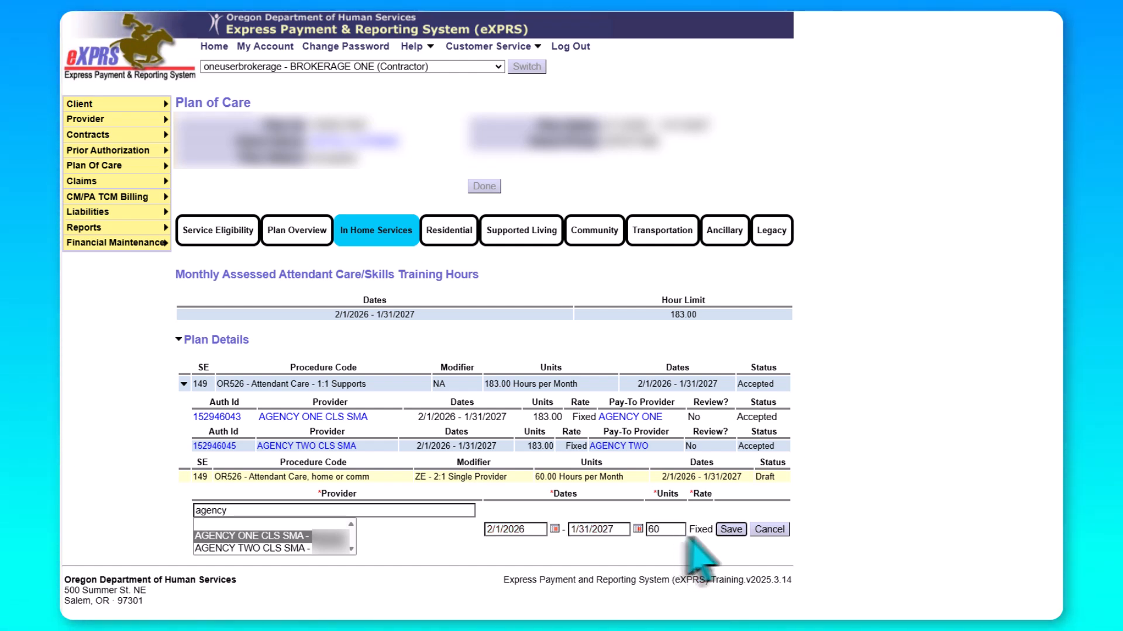
click(732, 530)
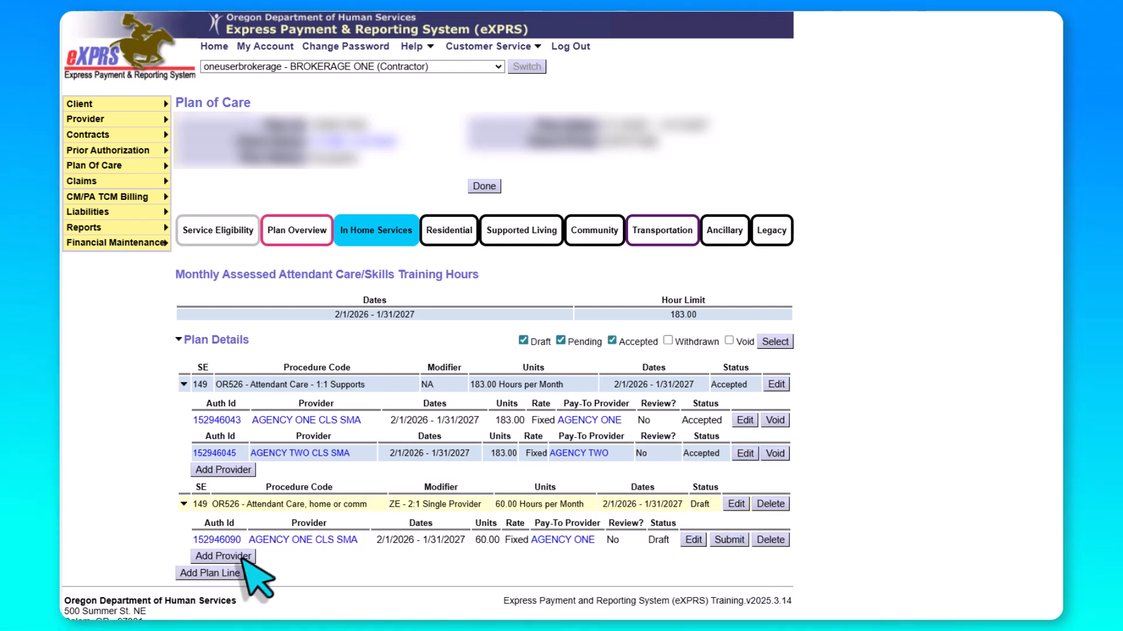
Step: Add AGENCY TWO CLS SMA as a provider on the ZE plan line with dates 2/1/2026 to 1/31/2027 and 60 units
click(241, 557)
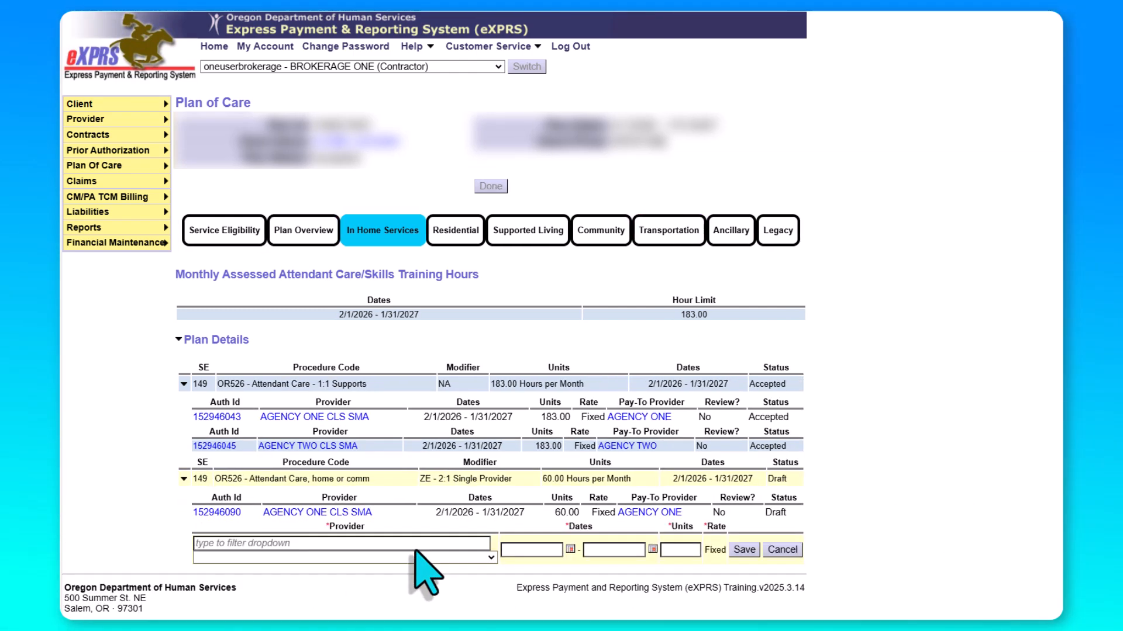
text(agency)
click(330, 583)
click(514, 563)
text(2/1/2026)
key(Tab)
text(1/31/2027)
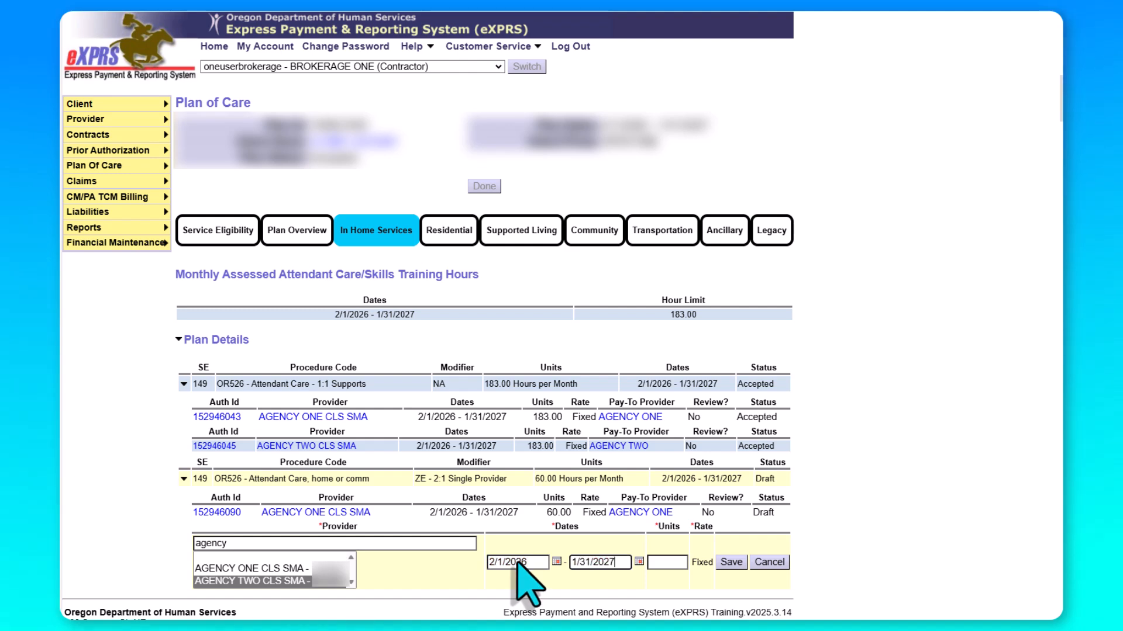
key(Tab)
text(60)
click(731, 562)
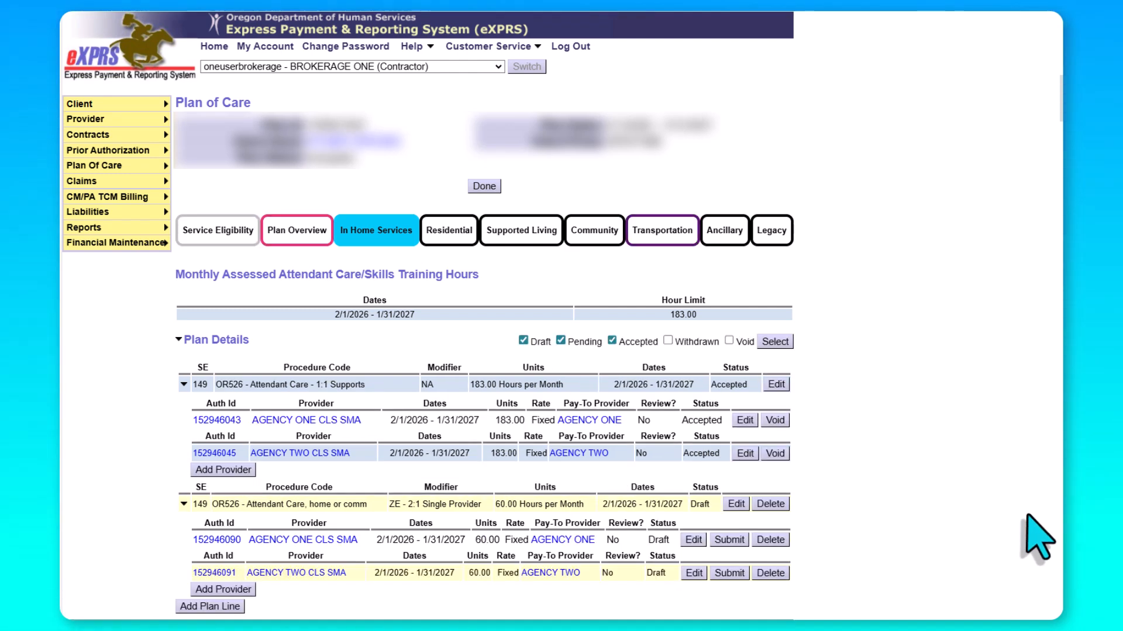
Step: Submit the draft provider authorizations for AGENCY TWO and AGENCY ONE on the ZE plan line
click(742, 575)
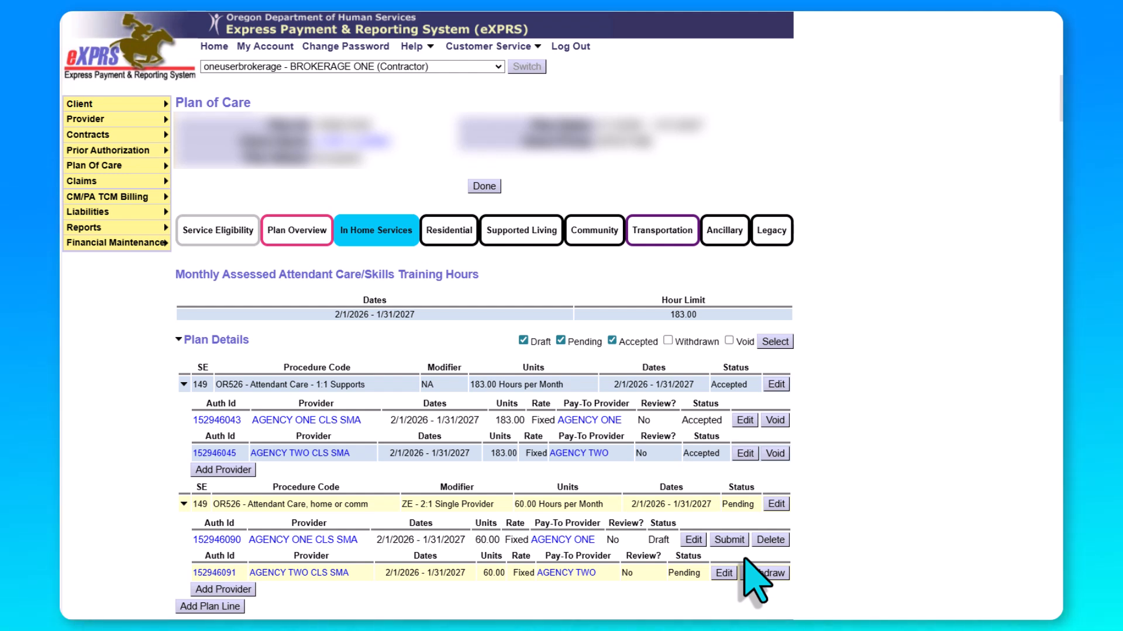
click(729, 540)
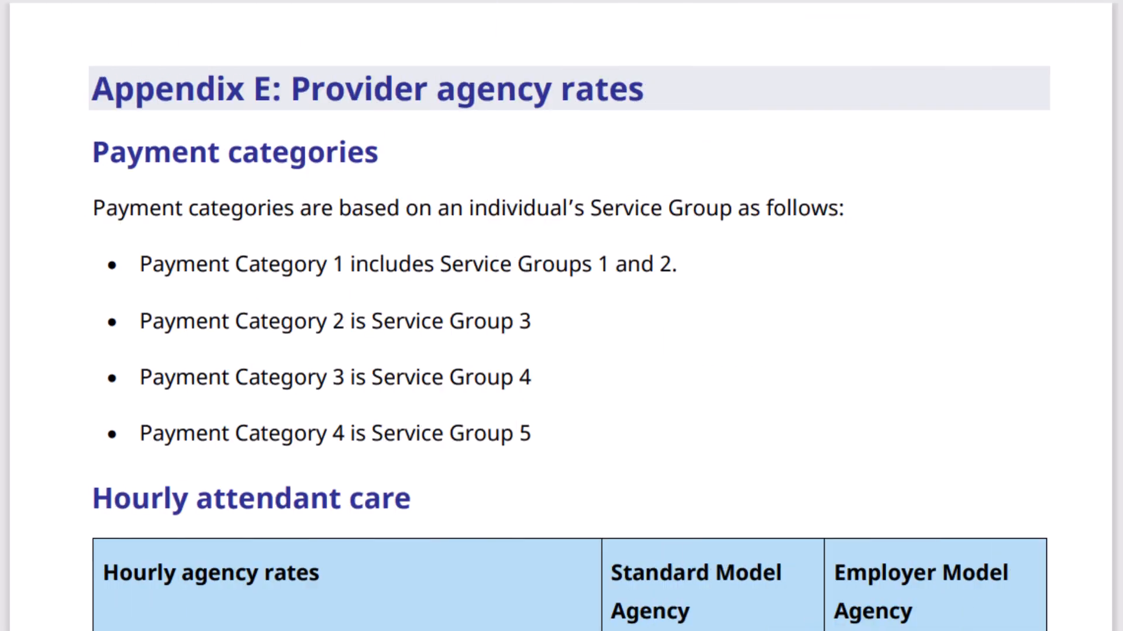
scroll(562, 316, down, 5)
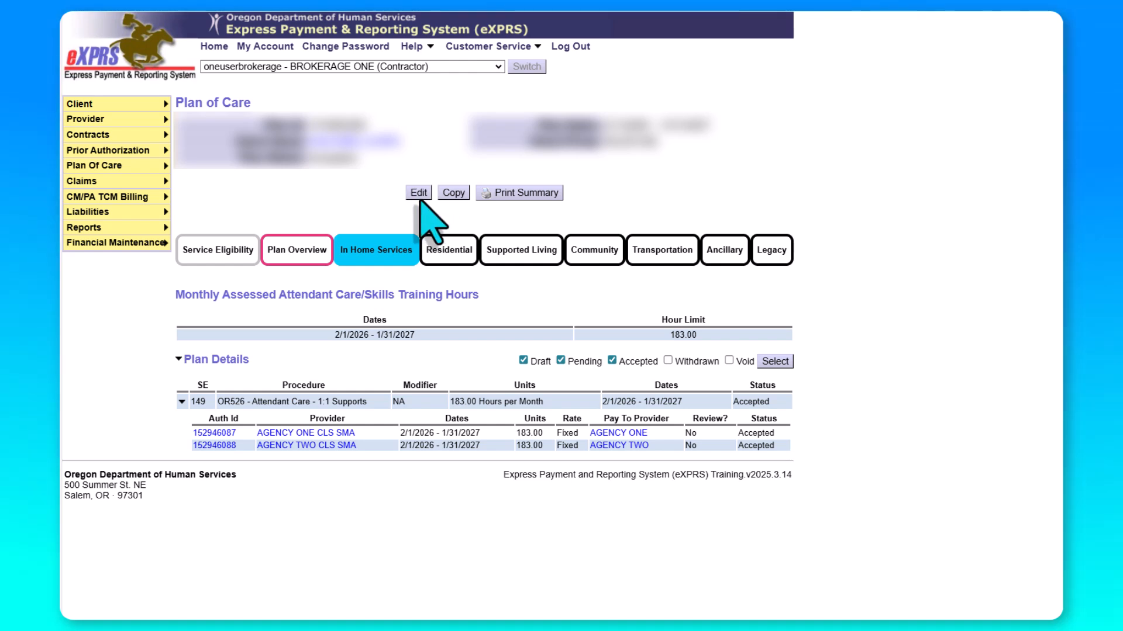
Step: Edit the plan of care and start a plan line with OR526 - Attendant Care, home or comm and modifier ZC - 2:1 Both 1 Agency - Community
click(419, 194)
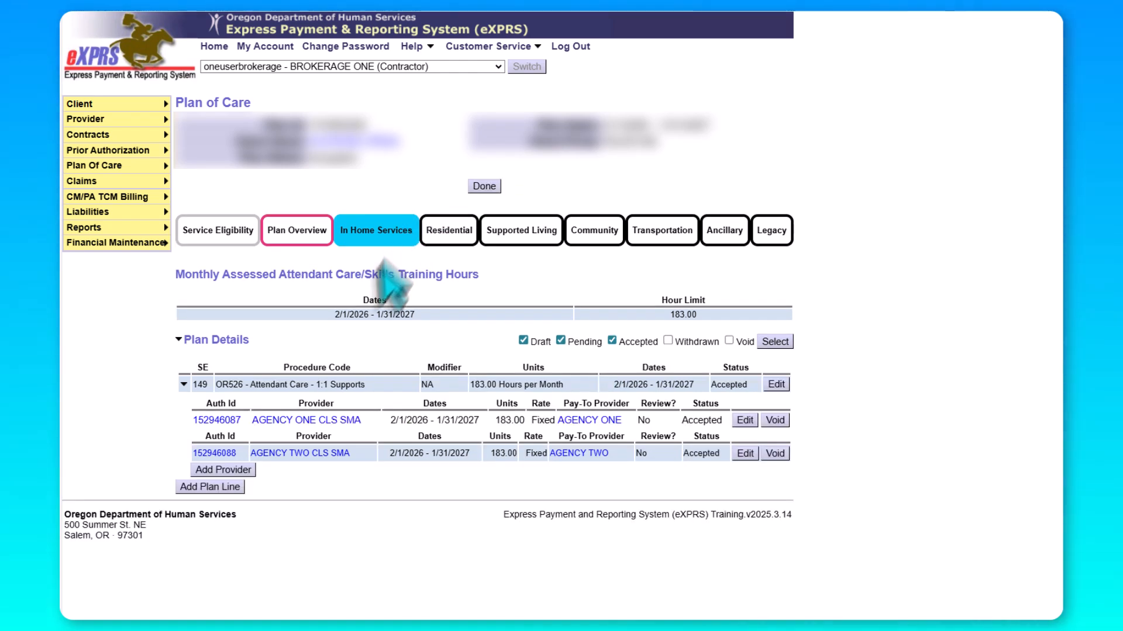
click(239, 487)
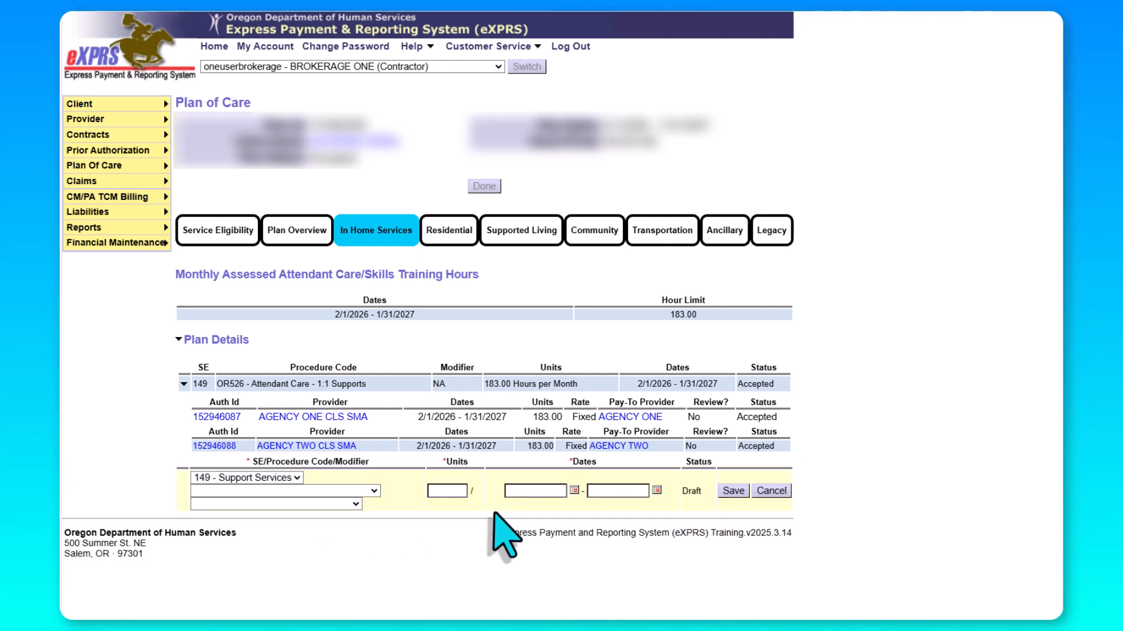
click(373, 491)
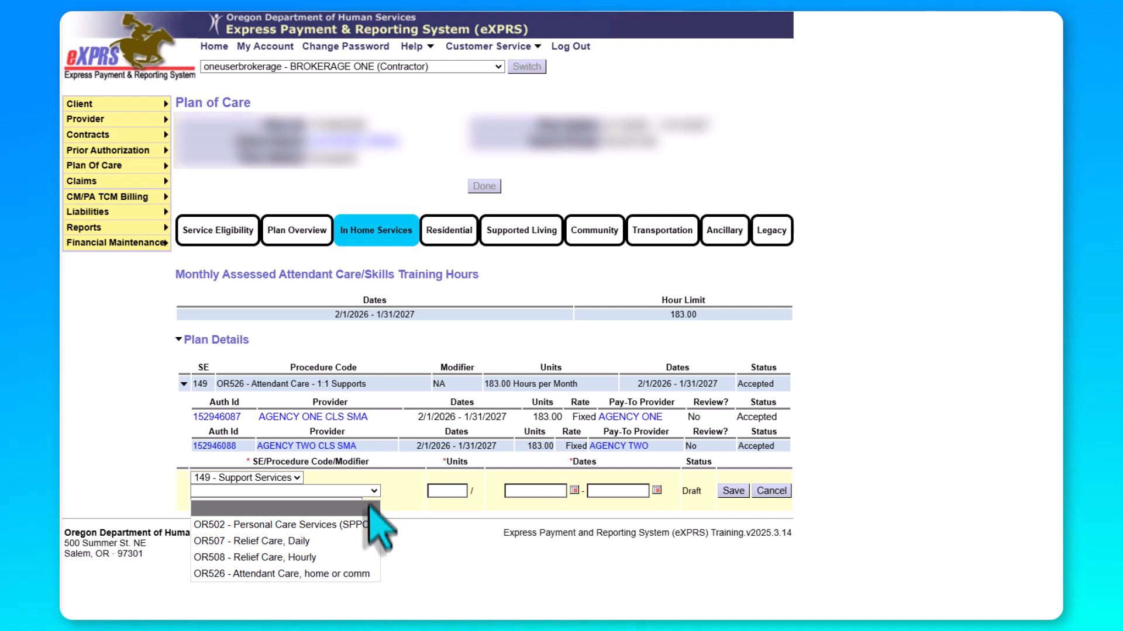
click(368, 574)
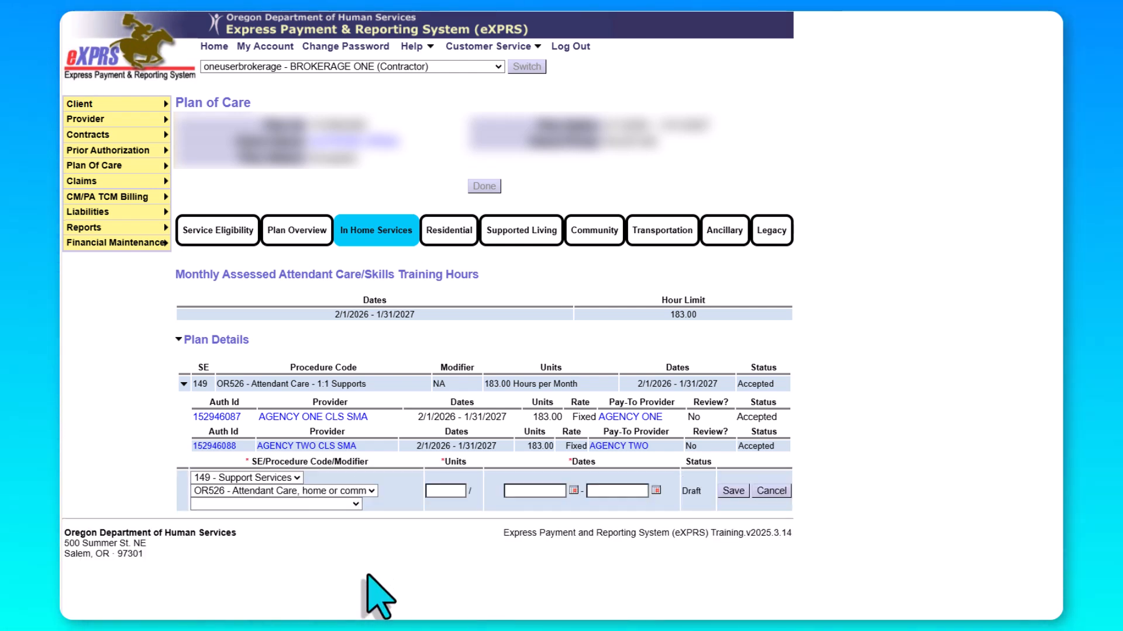
click(355, 504)
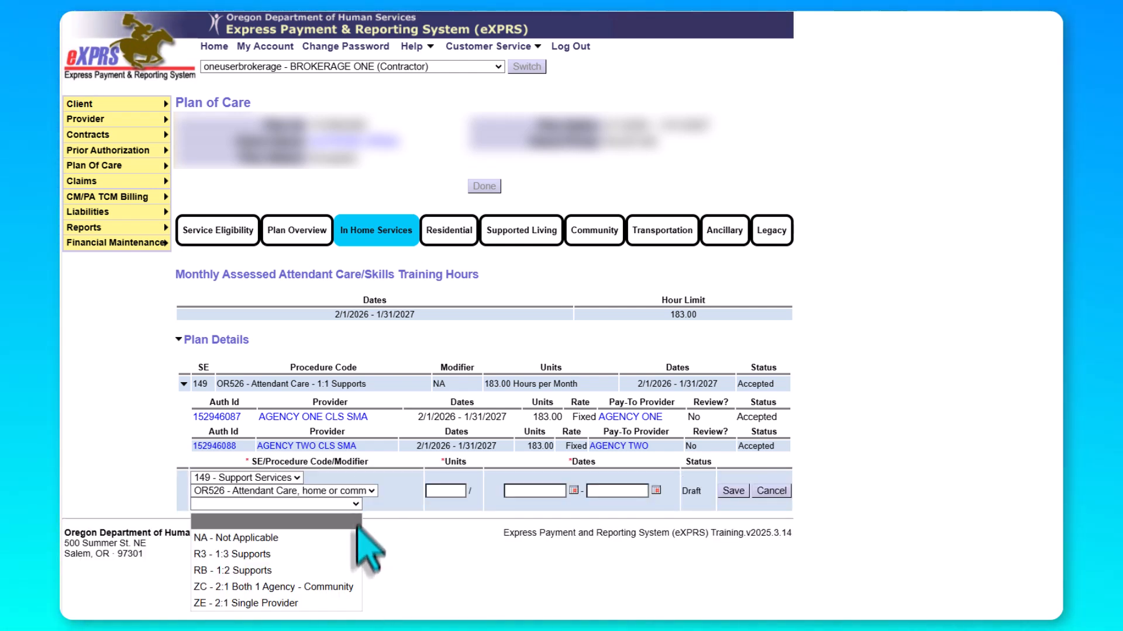
click(355, 587)
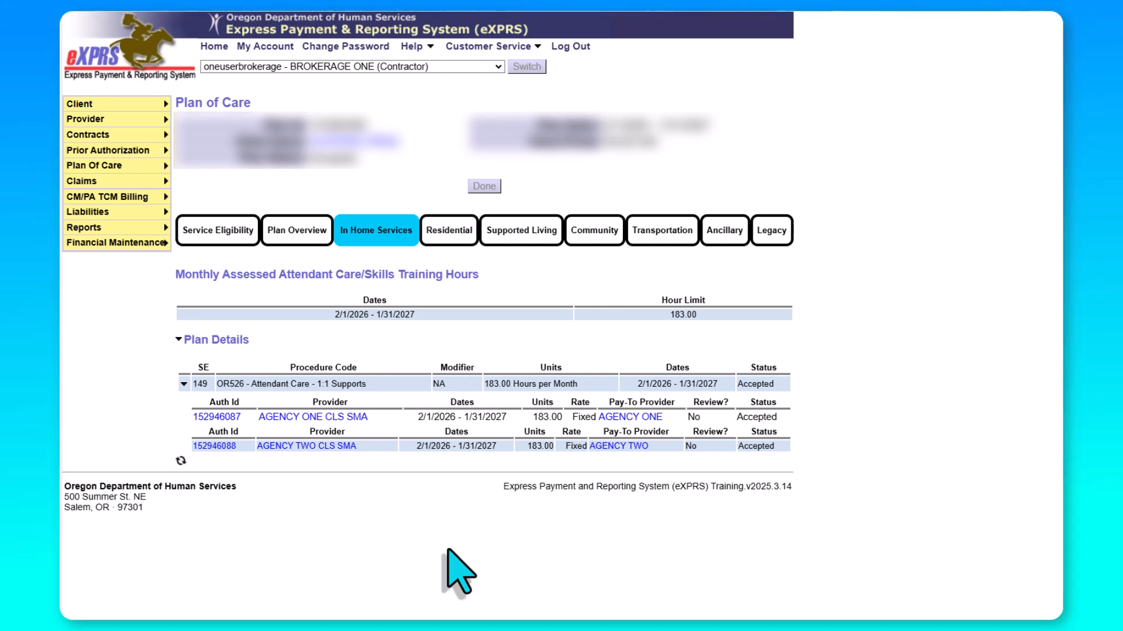
Step: Set the ZC plan line to 60 hours per month for 2/1/2026 to 1/31/2027 and save it
click(444, 491)
text(60)
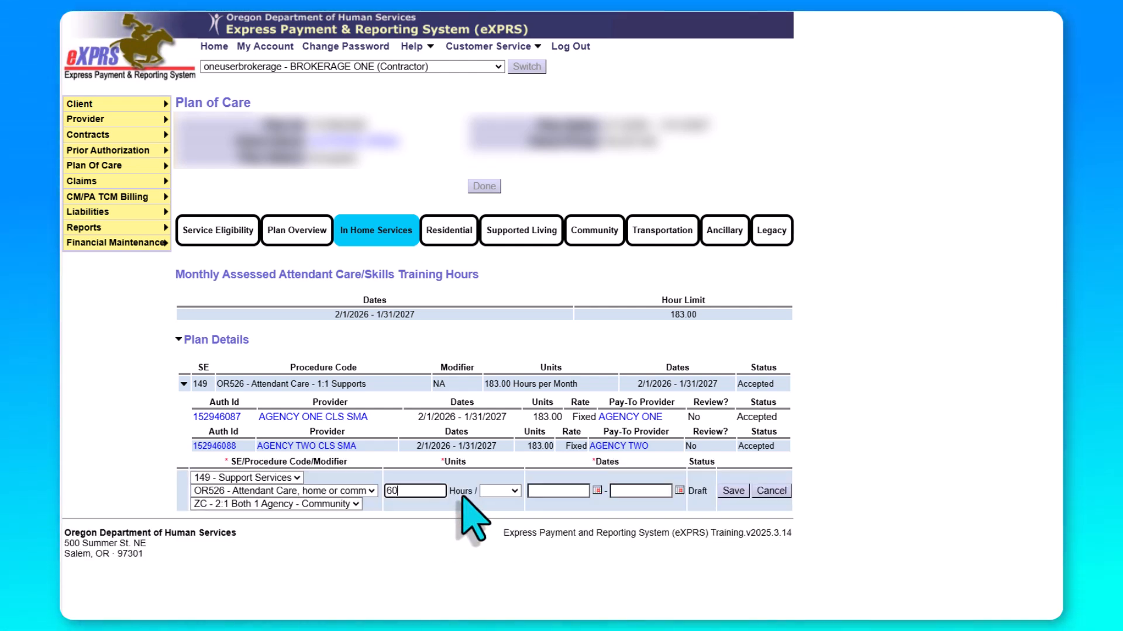
click(501, 492)
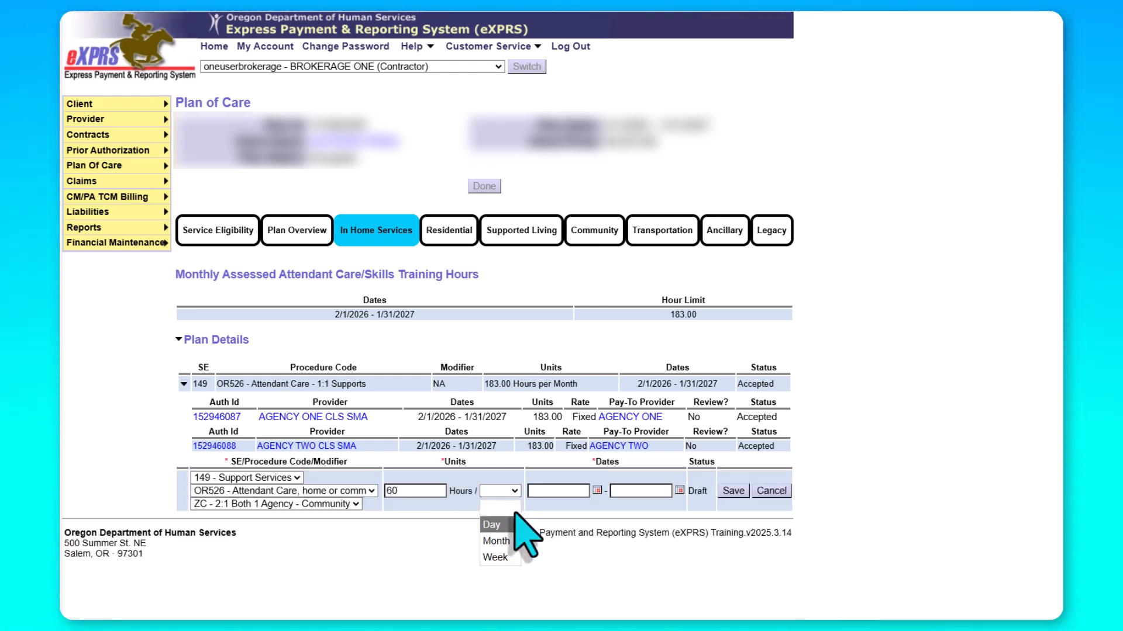
click(506, 540)
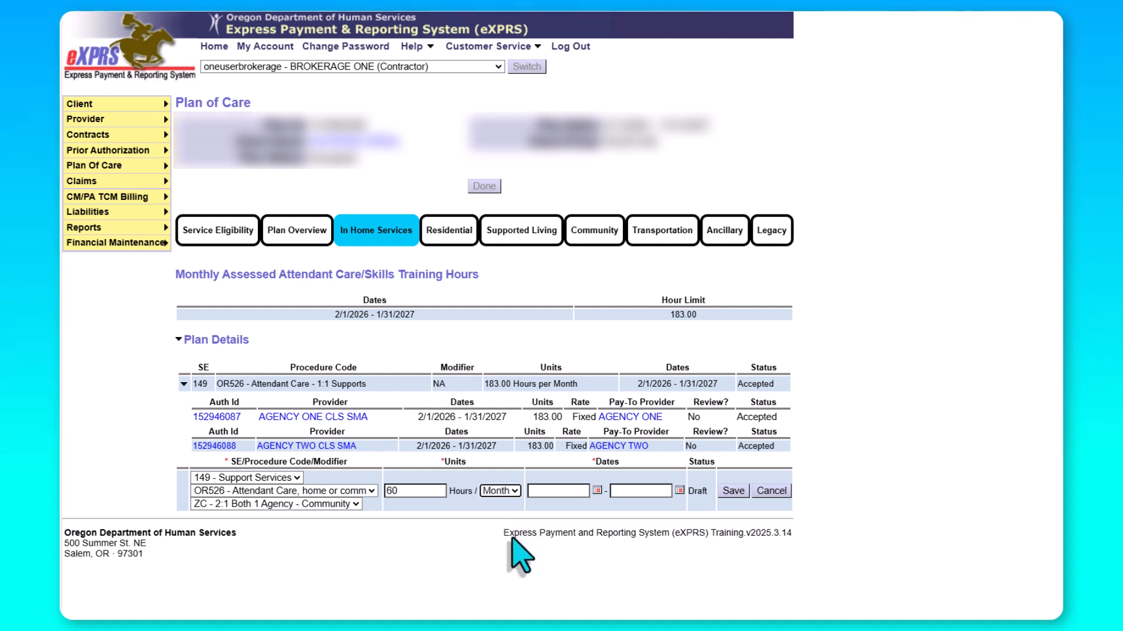
click(574, 492)
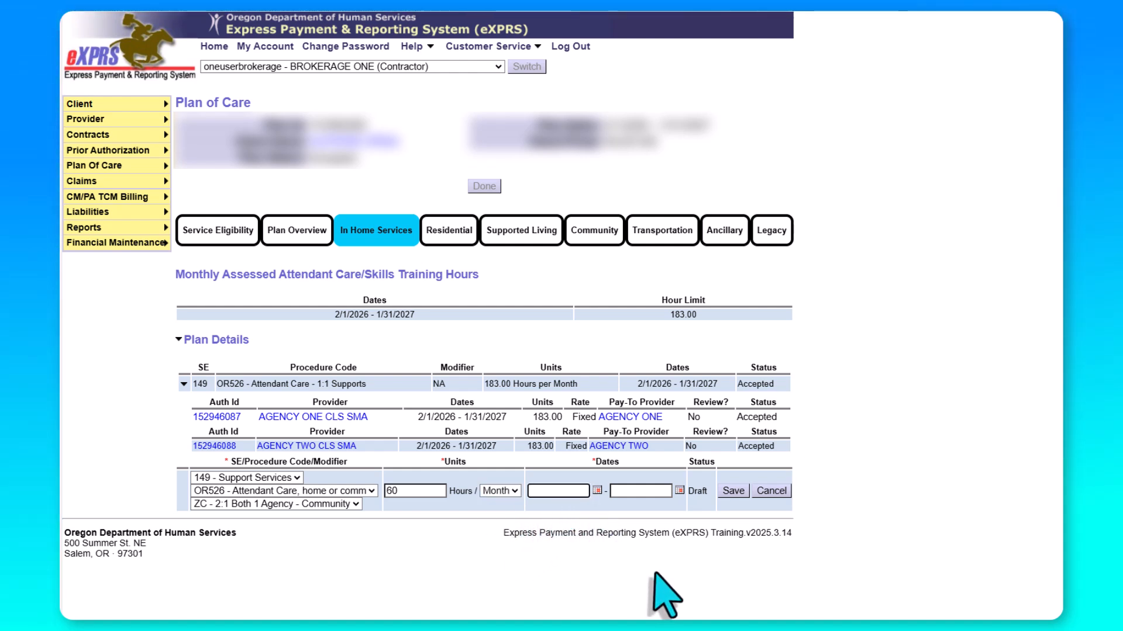
text(2/1/20261/31/2027)
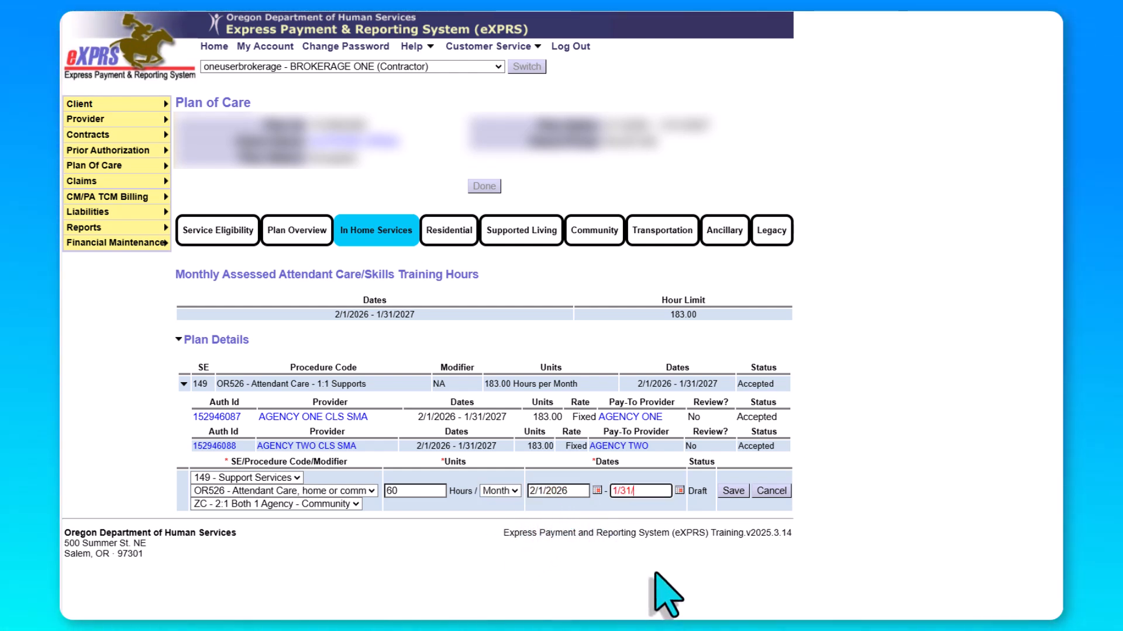
click(733, 491)
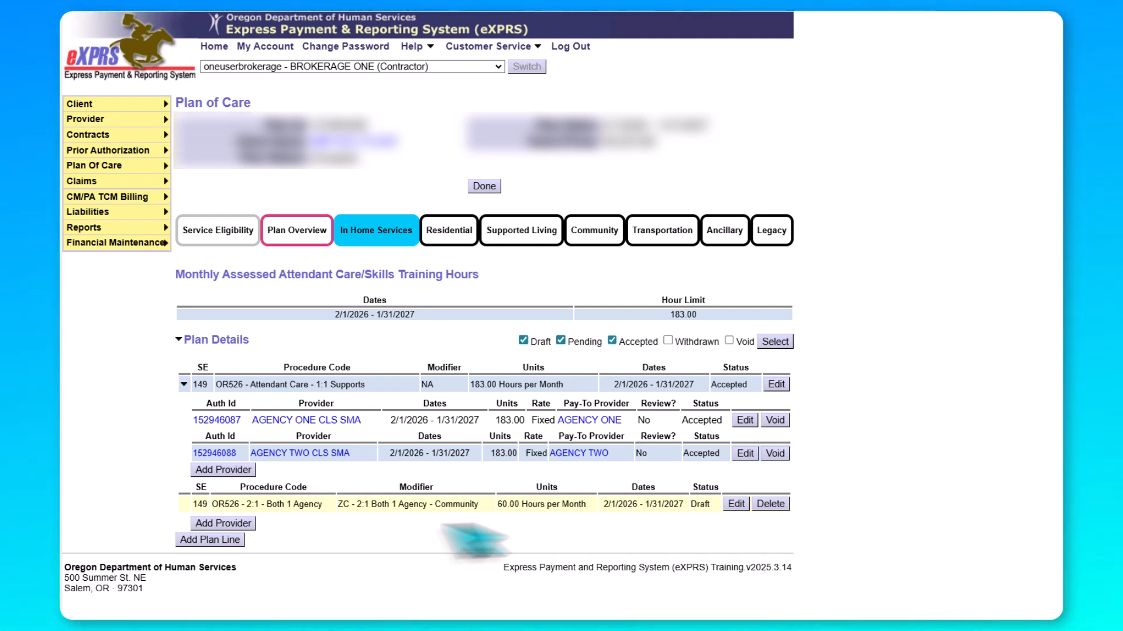
Step: Add AGENCY ONE CLS SMA as a provider on the ZC plan line with dates 2/1/2026 to 1/31/2027 and 60 units
click(250, 526)
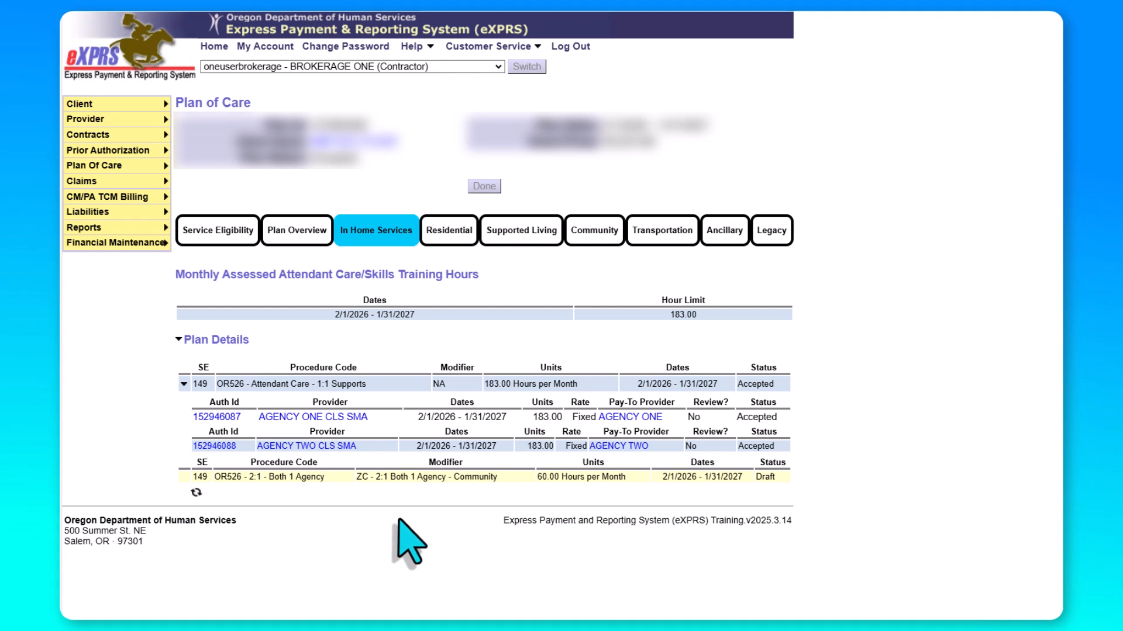
text(agency)
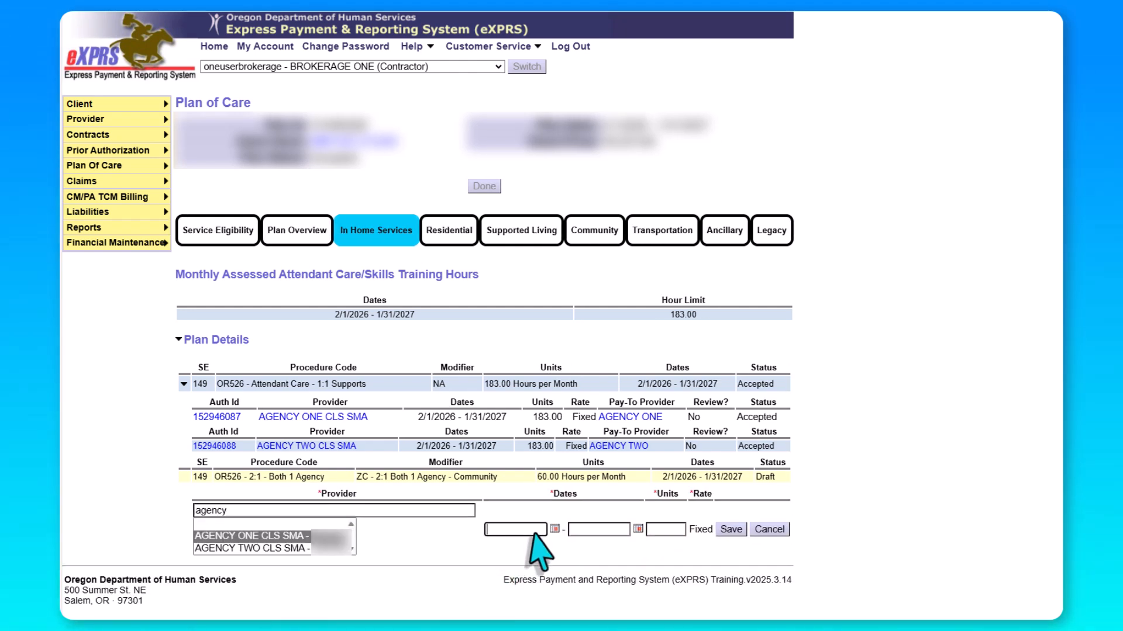
text(2/1/2026)
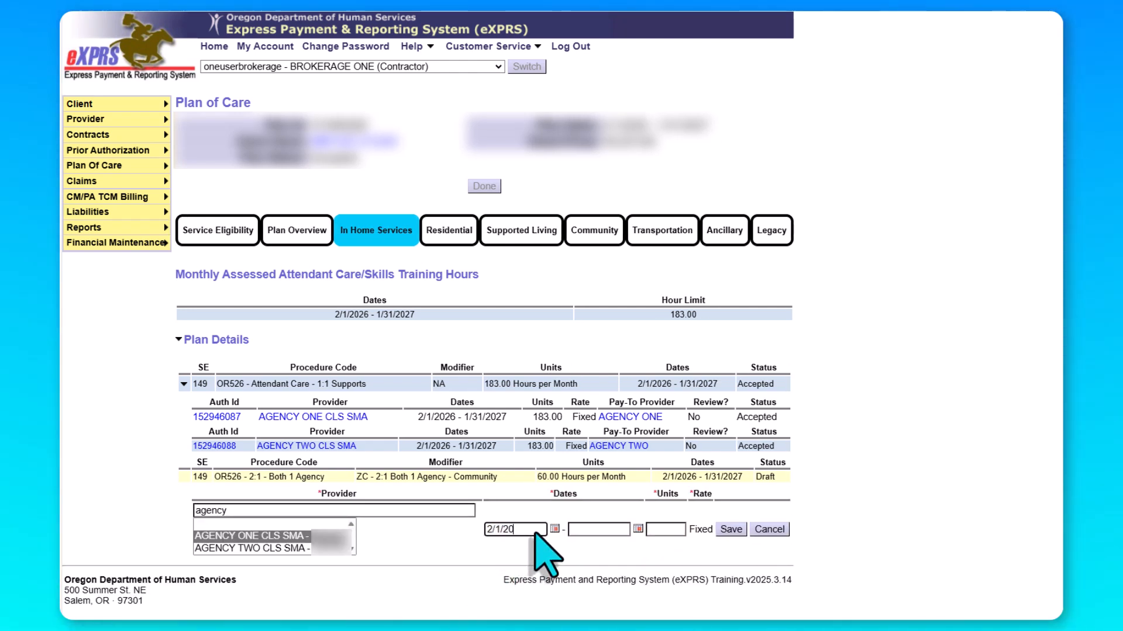
key(Tab)
text(1/31/2027)
key(Tab)
text(60)
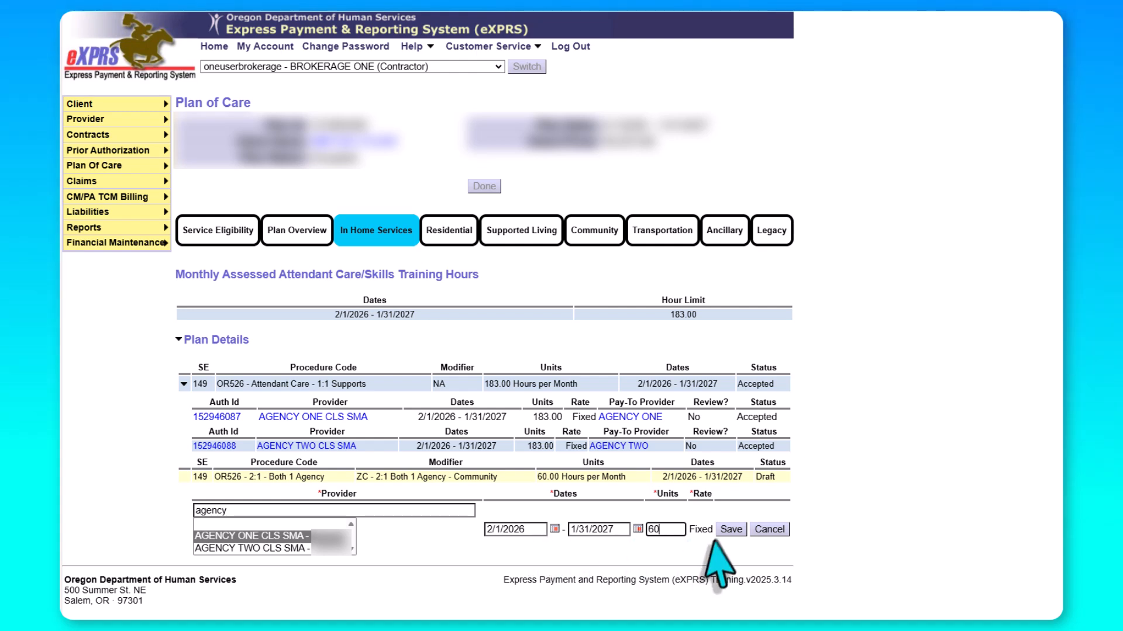
click(731, 529)
Step: Add AGENCY TWO CLS SMA as a provider on the ZC plan line with dates 2/1/2026 to 1/31/2027 and 60 units
click(217, 555)
text(agency)
click(516, 562)
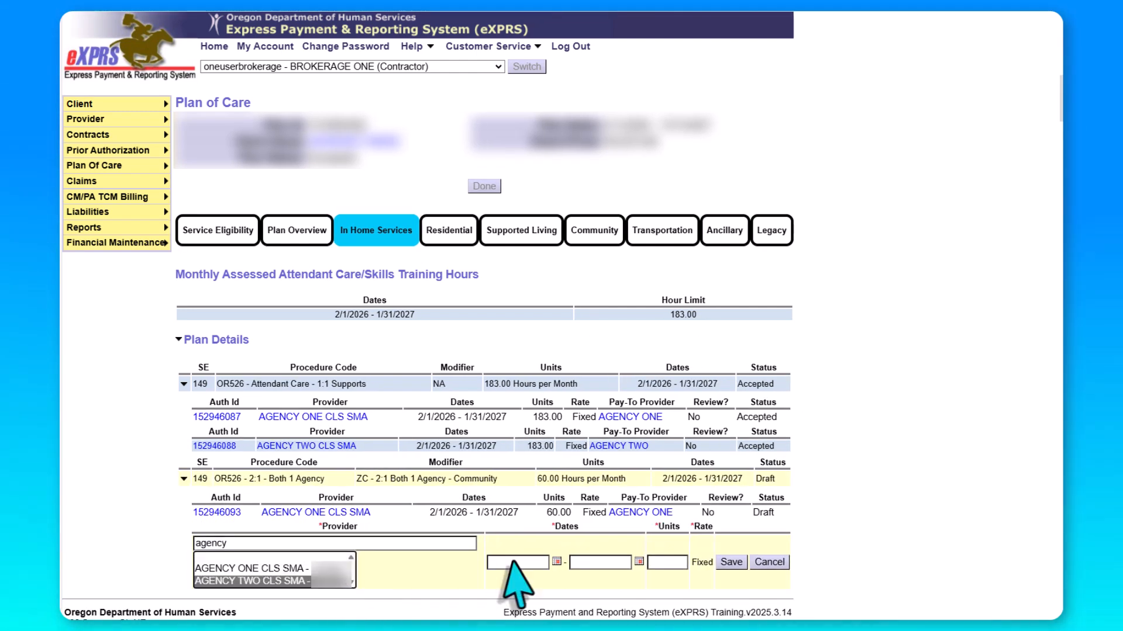
text(2/1/2026)
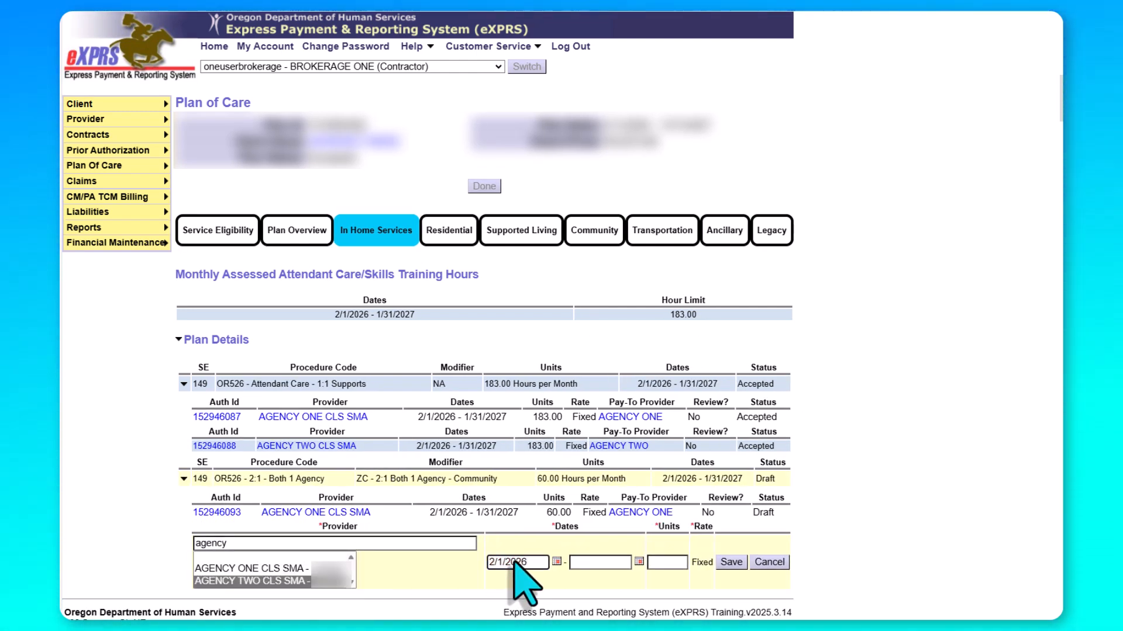
click(593, 562)
text(1/31/2027)
click(667, 562)
text(60)
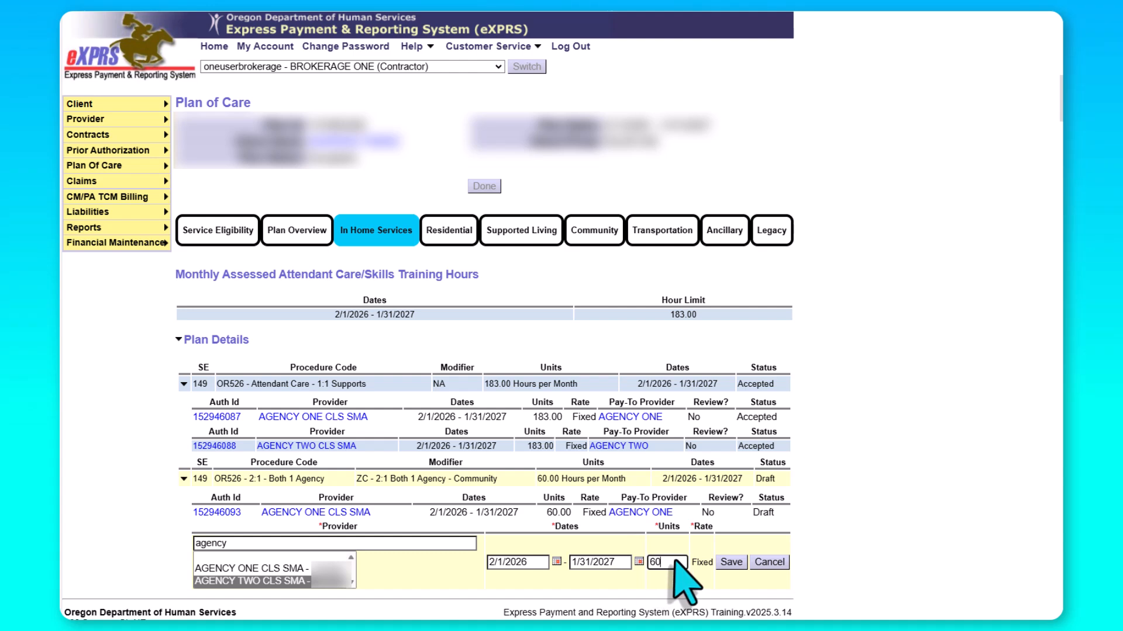
click(731, 562)
Step: Submit the draft provider authorizations for AGENCY TWO and AGENCY ONE on the ZC plan line
click(729, 573)
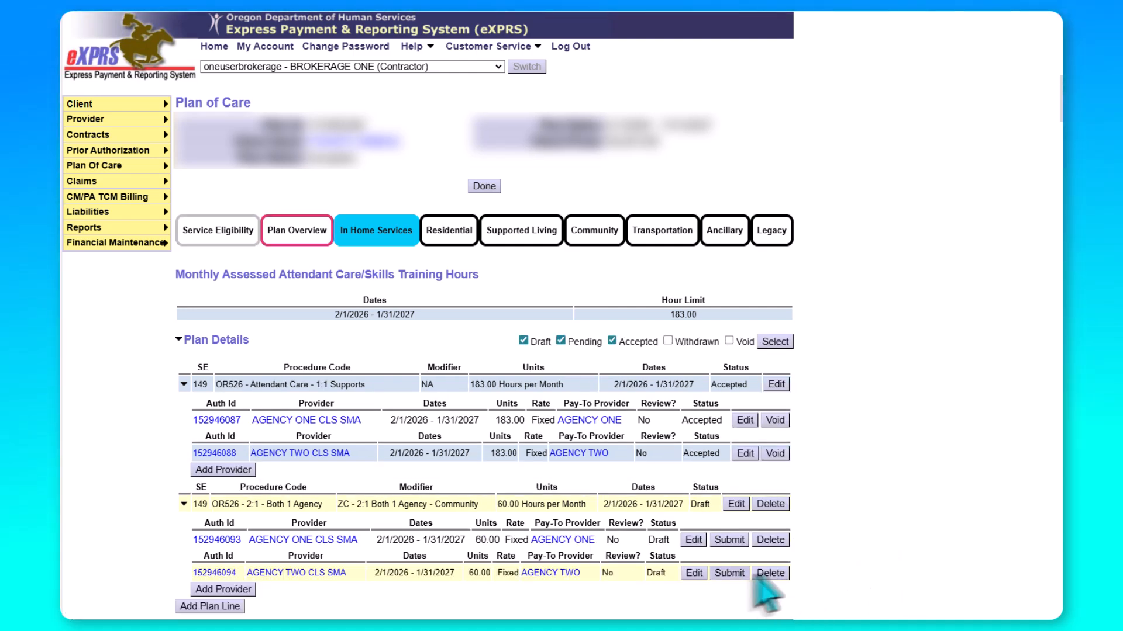
click(738, 542)
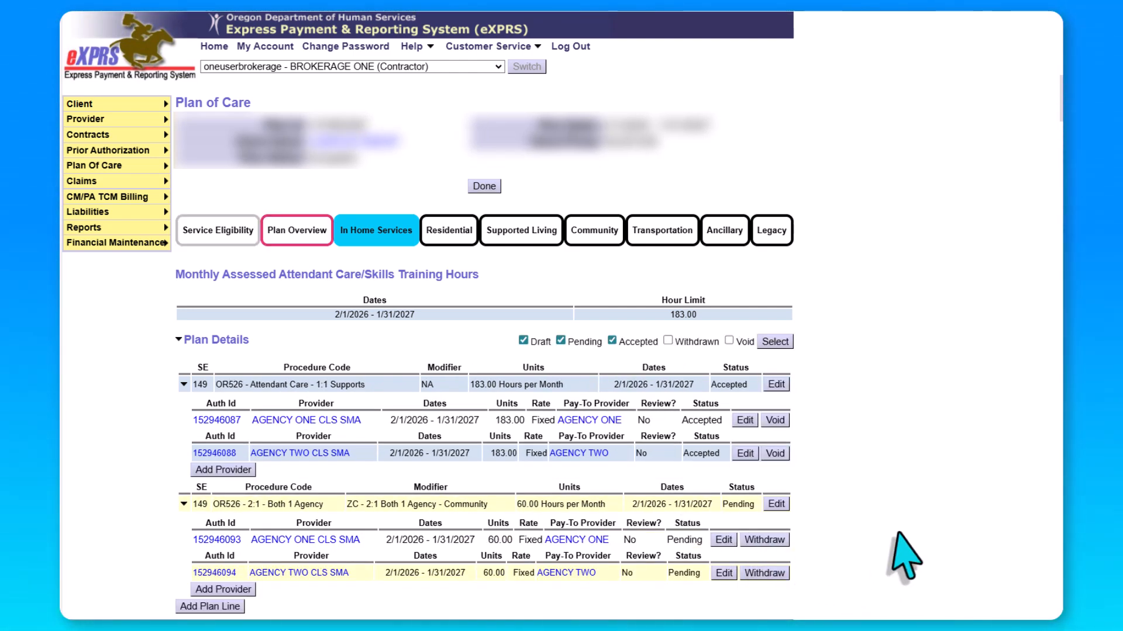